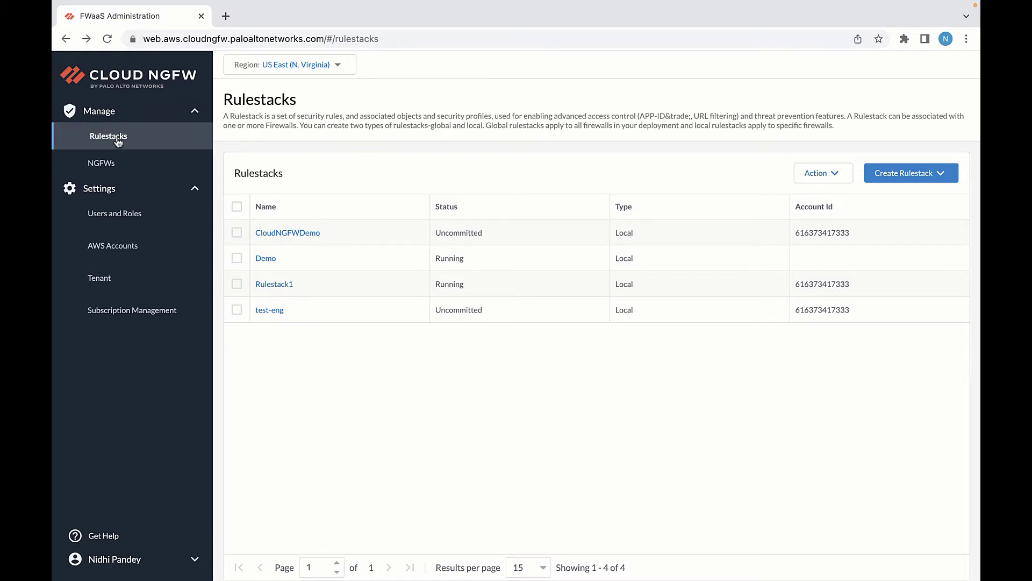
- Open Rulestack1 and show its five predefined PaloAltoNetworks intelligent feeds
{"action": "left_click", "coordinate": [285, 285]}
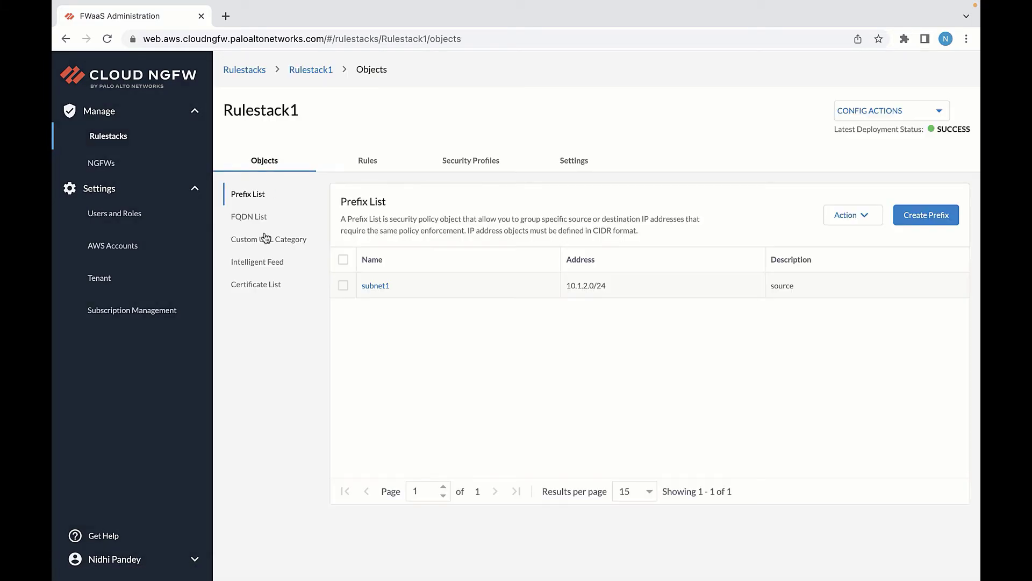
{"action": "left_click", "coordinate": [266, 261]}
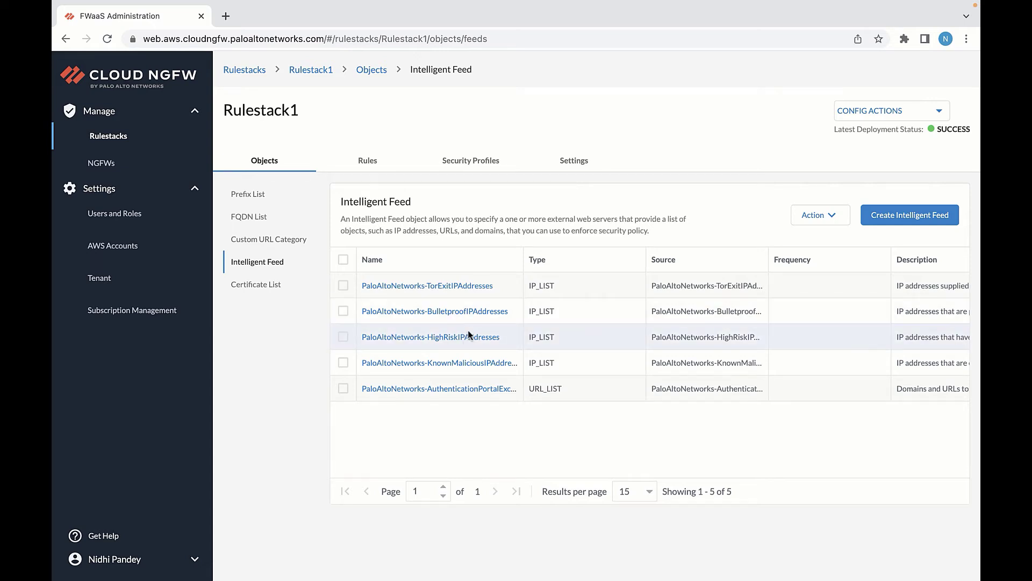
{"action": "left_click", "coordinate": [925, 221]}
{"action": "type", "text": "Covid-19-threat-list"}
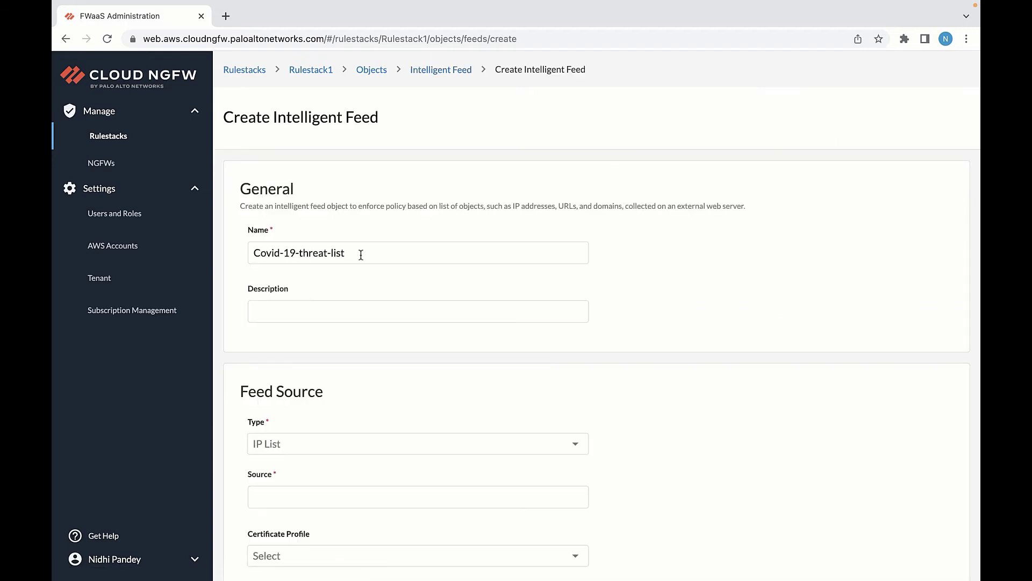
{"action": "left_click", "coordinate": [575, 444]}
{"action": "left_click", "coordinate": [308, 476]}
{"action": "left_click", "coordinate": [292, 501]}
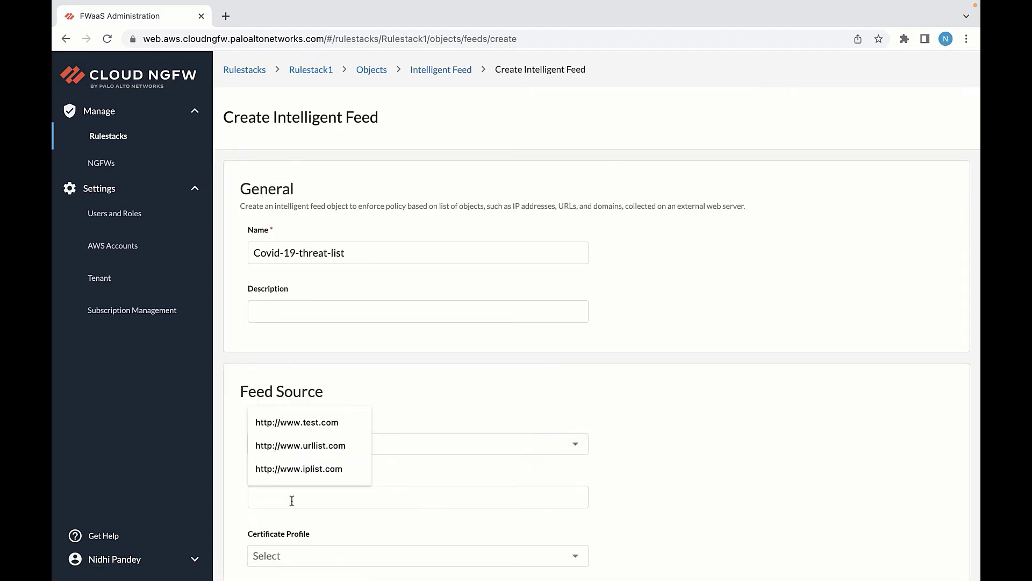
{"action": "left_click", "coordinate": [317, 469]}
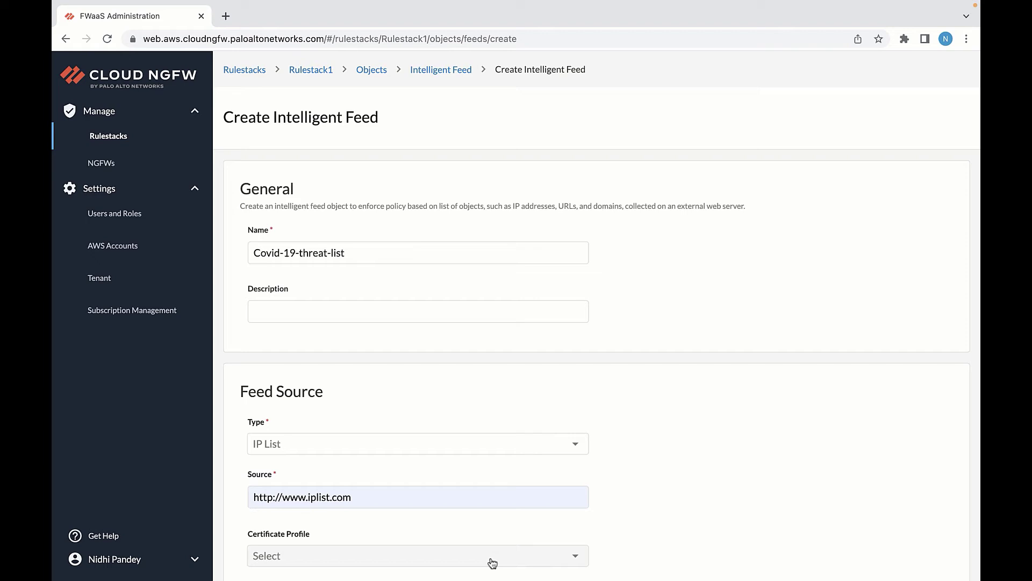
{"action": "scroll", "coordinate": [492, 562], "scroll_direction": "down", "scroll_amount": 2}
{"action": "left_click", "coordinate": [387, 507]}
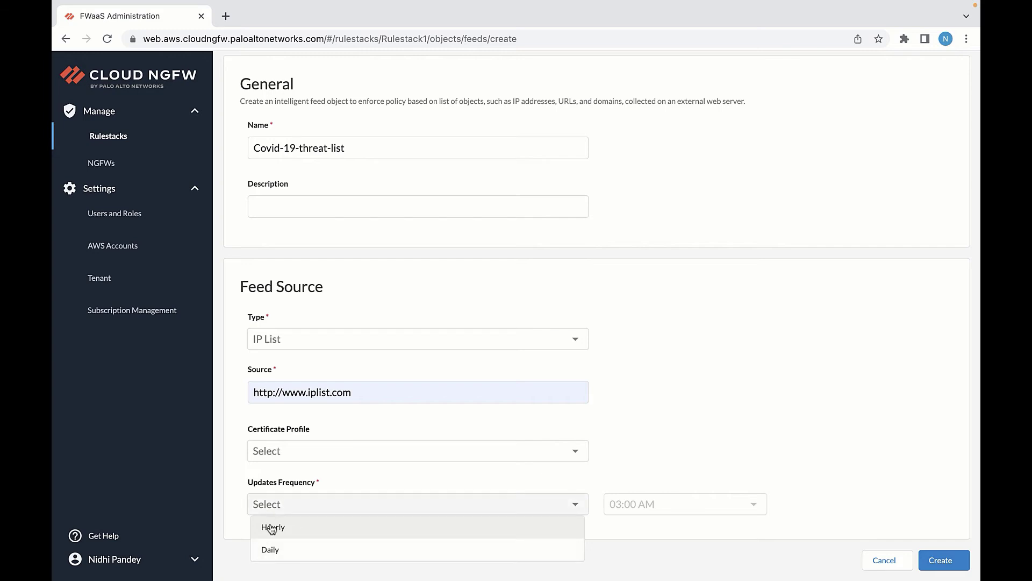
{"action": "left_click", "coordinate": [273, 550]}
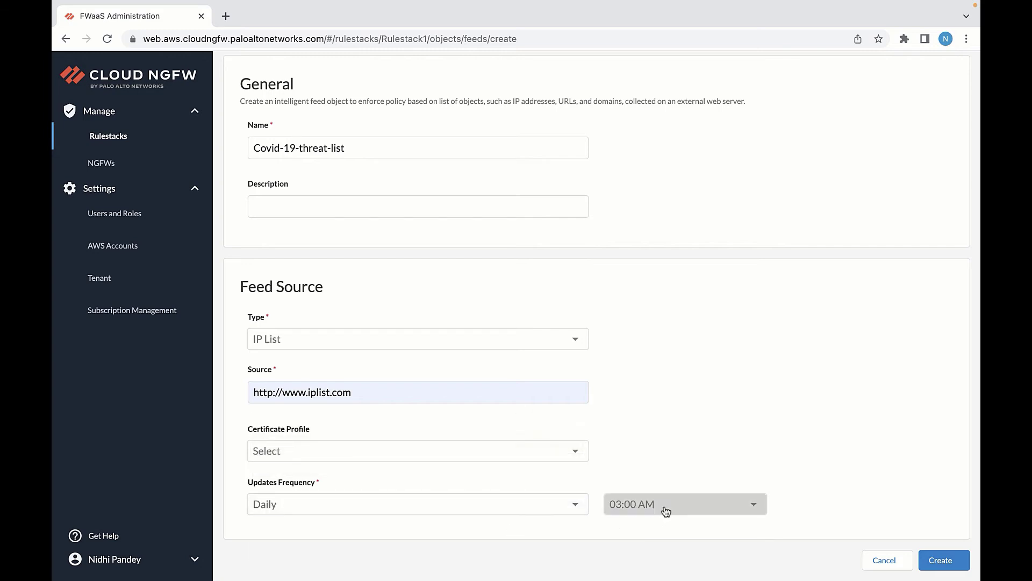
{"action": "left_click", "coordinate": [941, 559]}
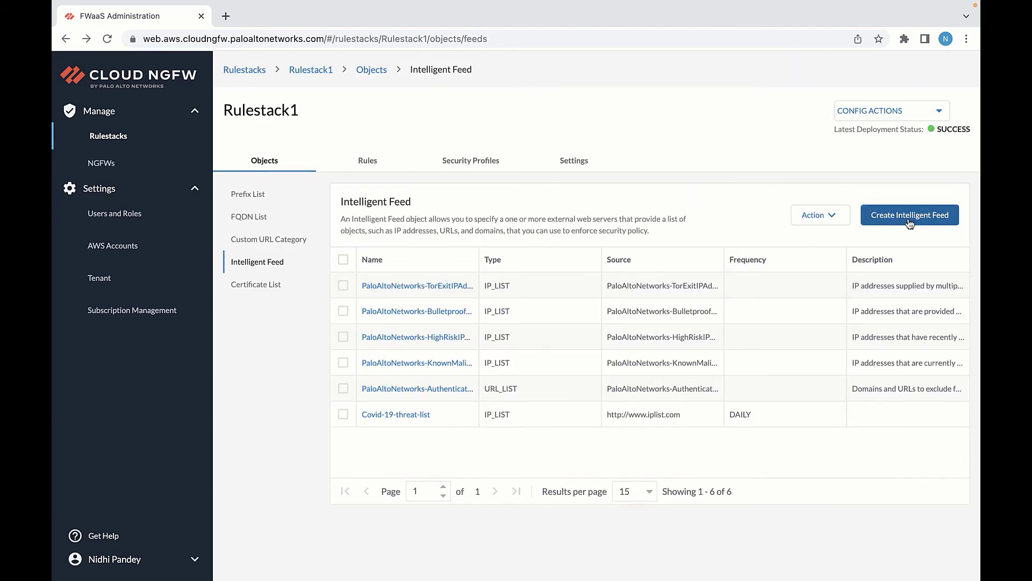
{"action": "left_click", "coordinate": [910, 216]}
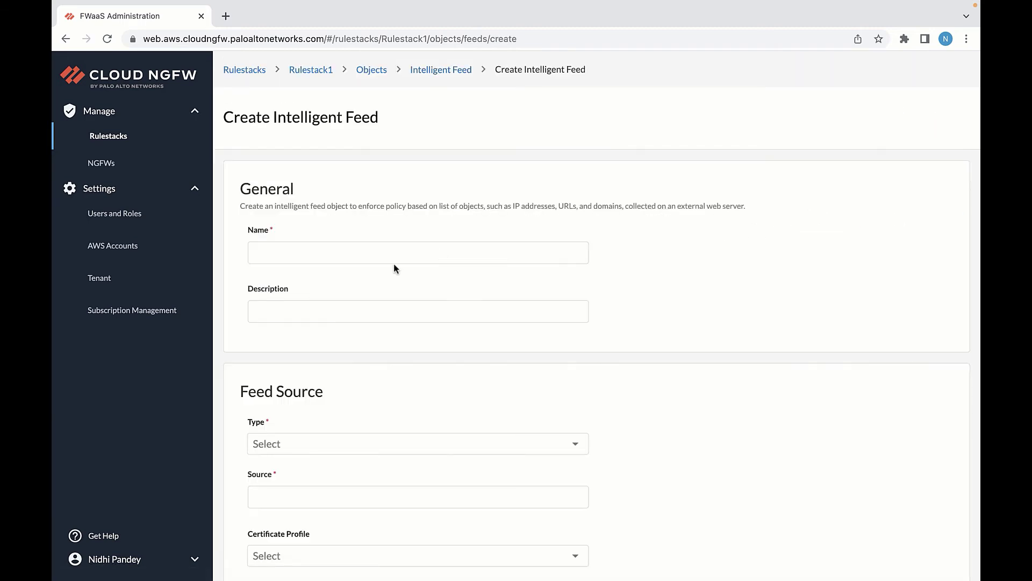
{"action": "type", "text": "covid-19-malicious-domain"}
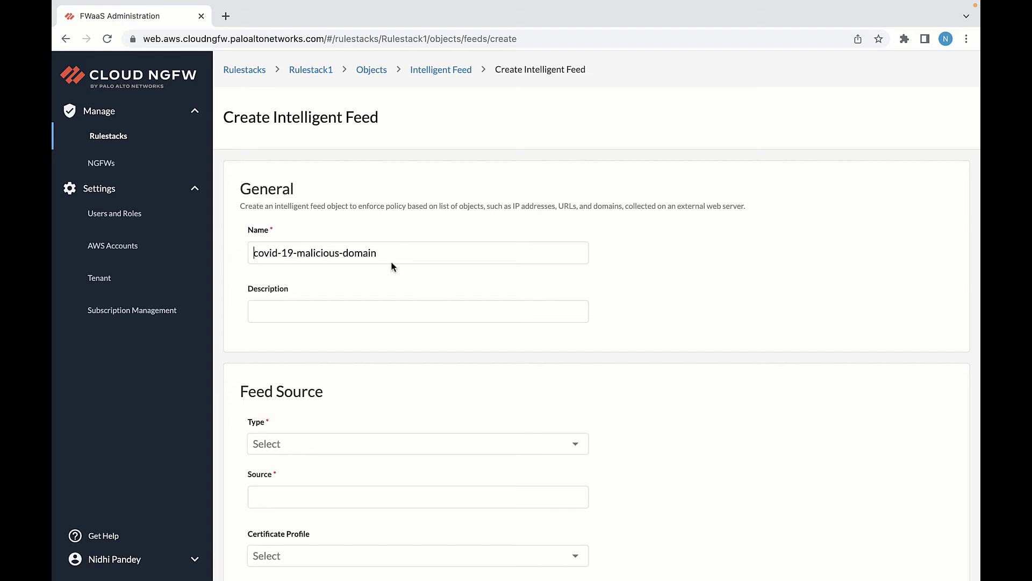
{"action": "left_click", "coordinate": [336, 446]}
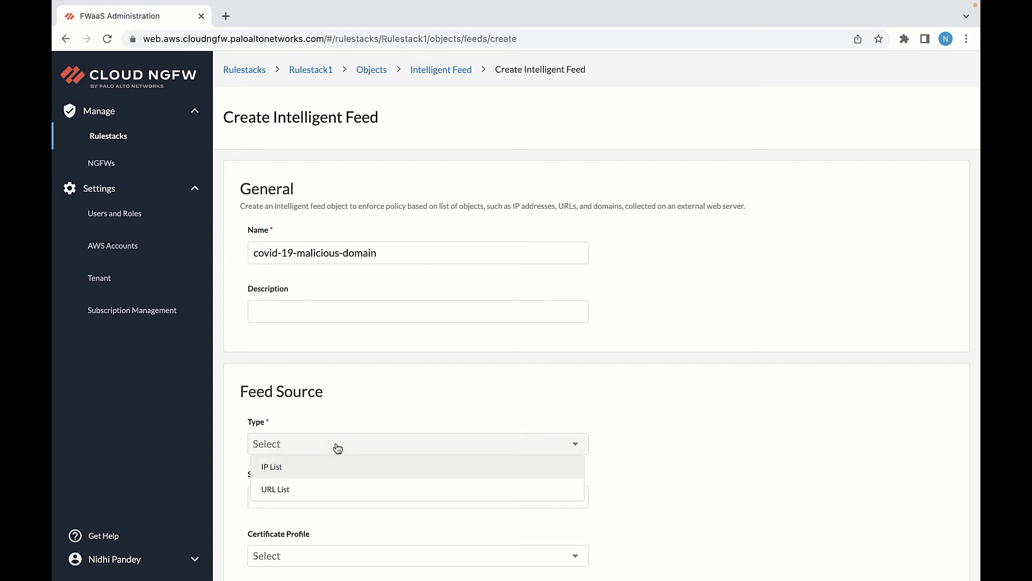
{"action": "left_click", "coordinate": [283, 489]}
{"action": "left_click", "coordinate": [276, 498]}
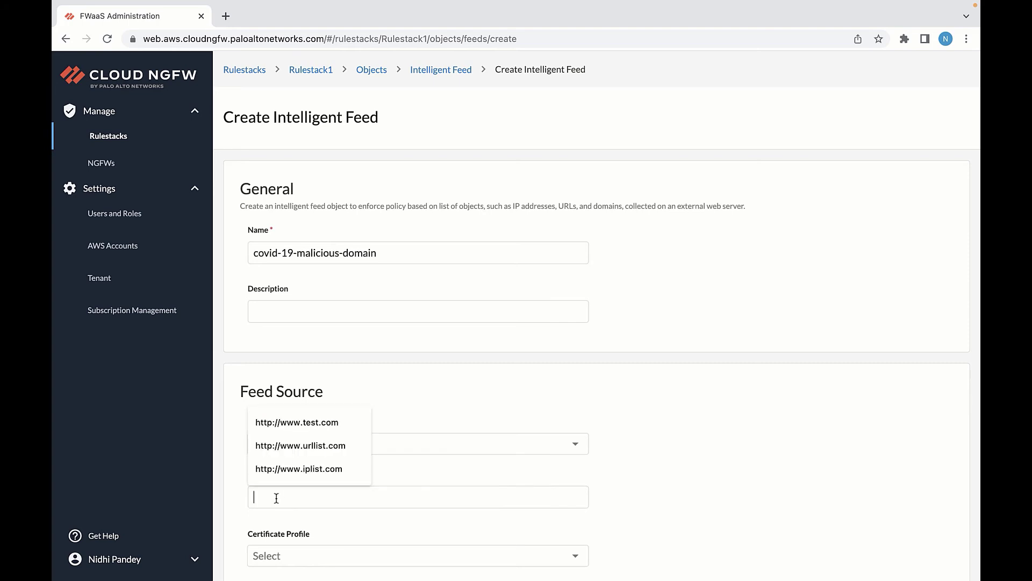
{"action": "left_click", "coordinate": [323, 445]}
- Schedule the feed to update daily at 00:00 AM and create it
{"action": "scroll", "coordinate": [738, 489], "scroll_direction": "down", "scroll_amount": 1}
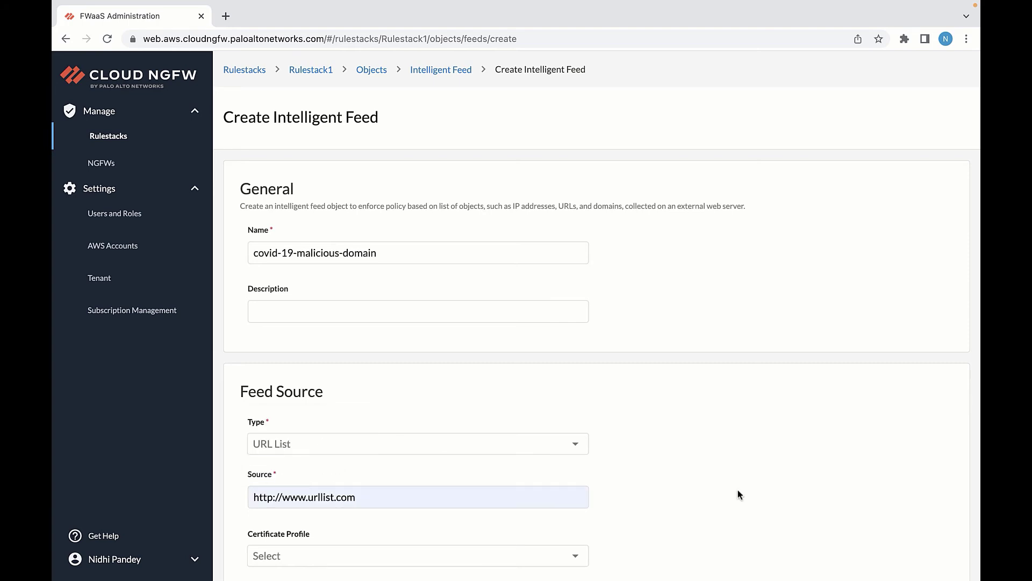
{"action": "scroll", "coordinate": [738, 490], "scroll_direction": "down", "scroll_amount": 1}
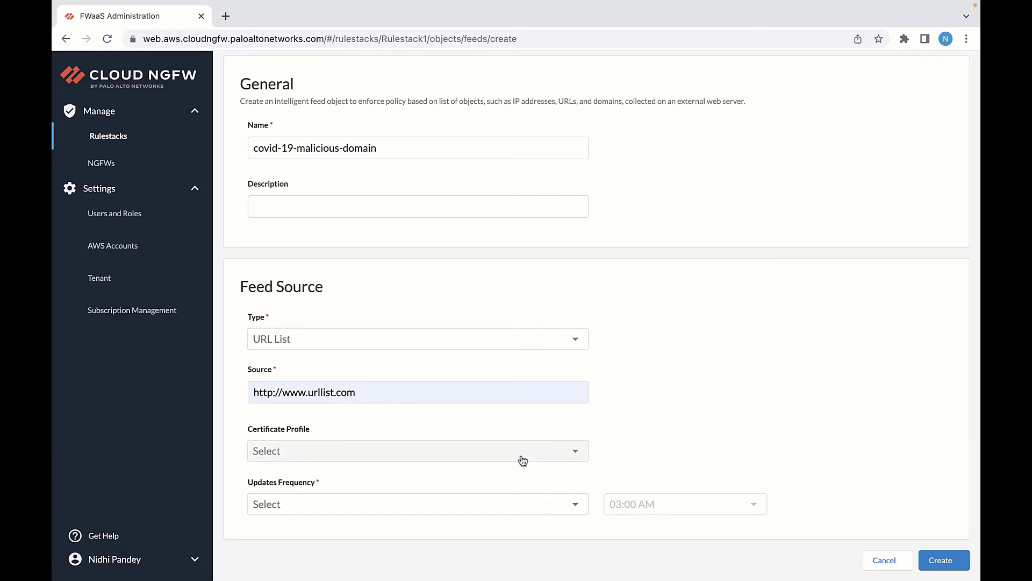
{"action": "left_click", "coordinate": [540, 511]}
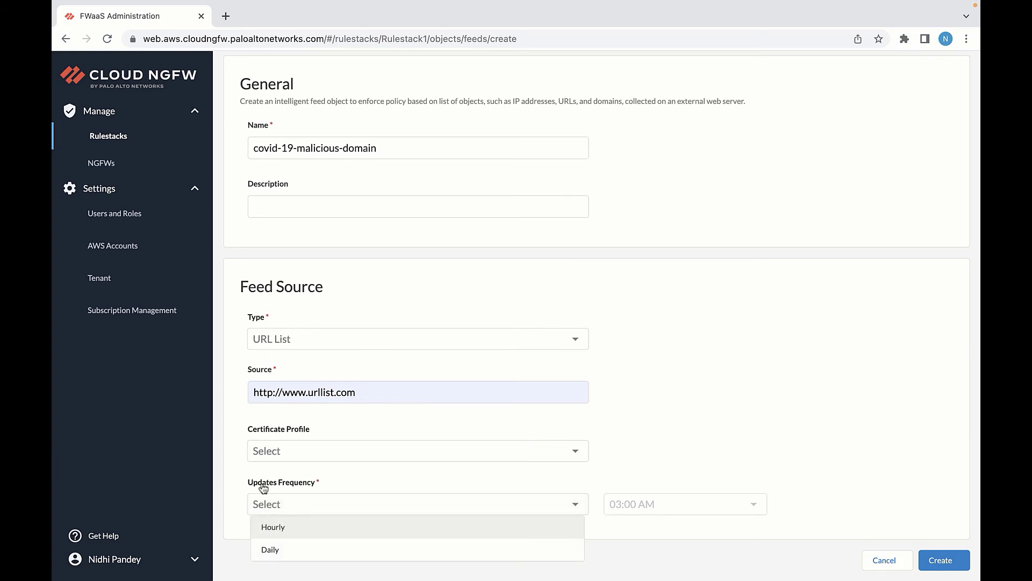
{"action": "left_click", "coordinate": [282, 549]}
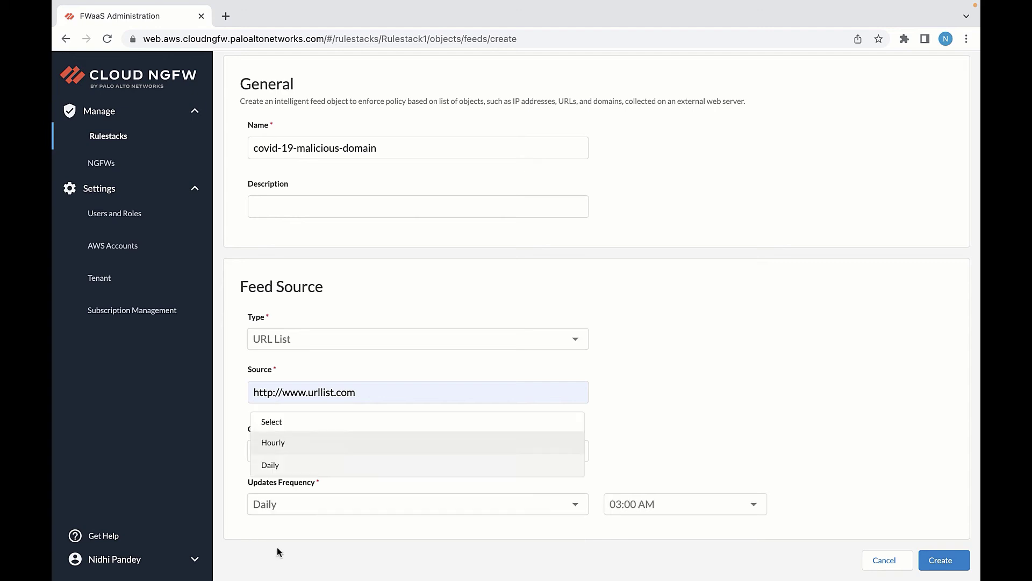
{"action": "left_click", "coordinate": [734, 512]}
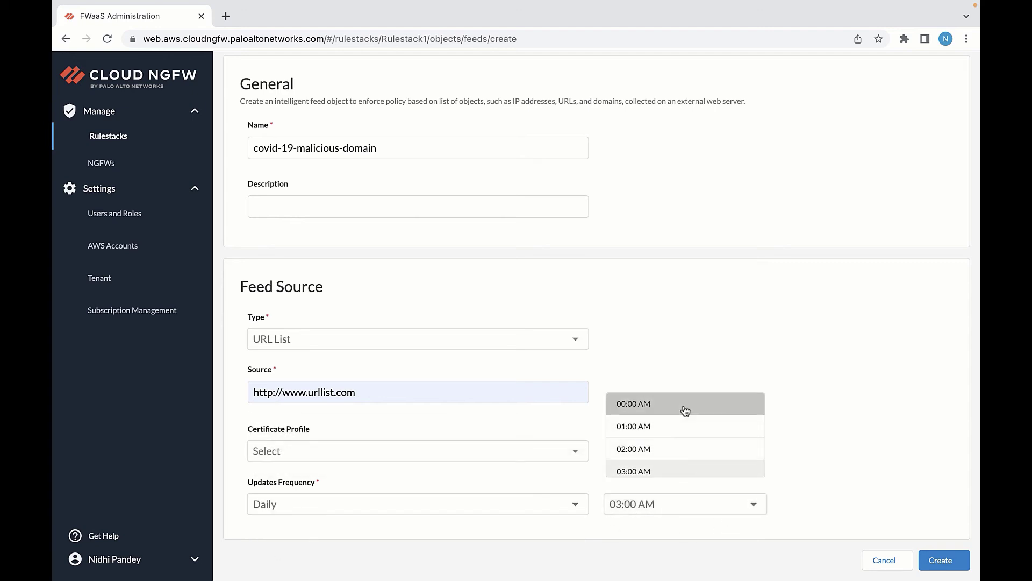
{"action": "left_click", "coordinate": [683, 408]}
{"action": "left_click", "coordinate": [952, 564]}
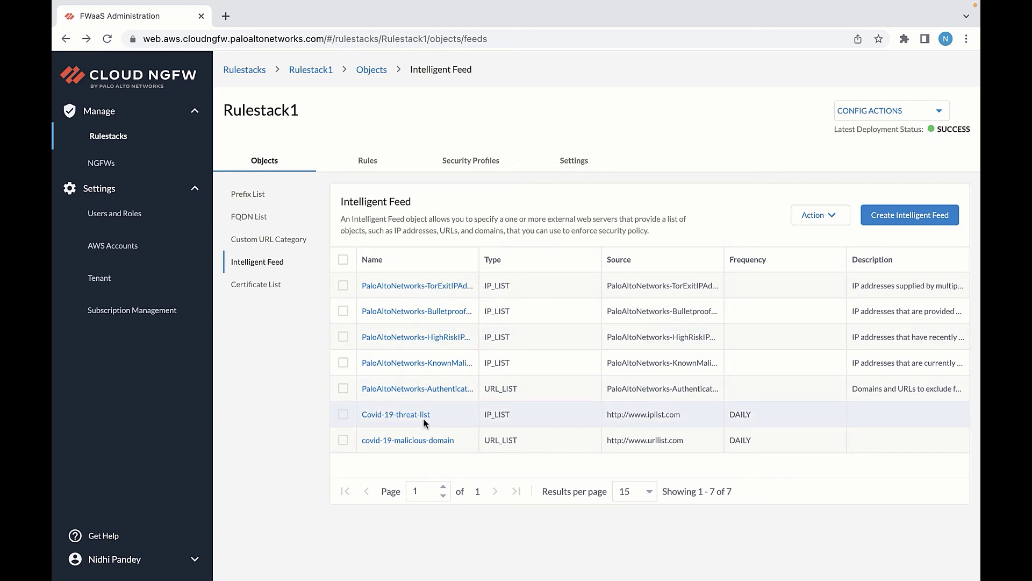
- Edit Rule-outbound so its destination matches the PaloAltoNetworks-HighRiskIPAddresses feed
{"action": "left_click", "coordinate": [370, 162]}
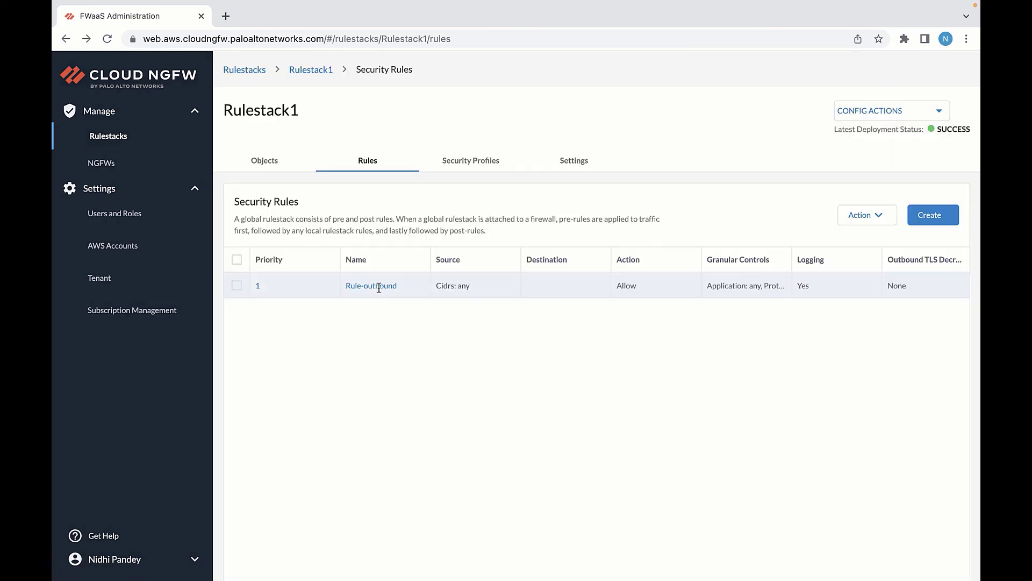
{"action": "left_click", "coordinate": [379, 286]}
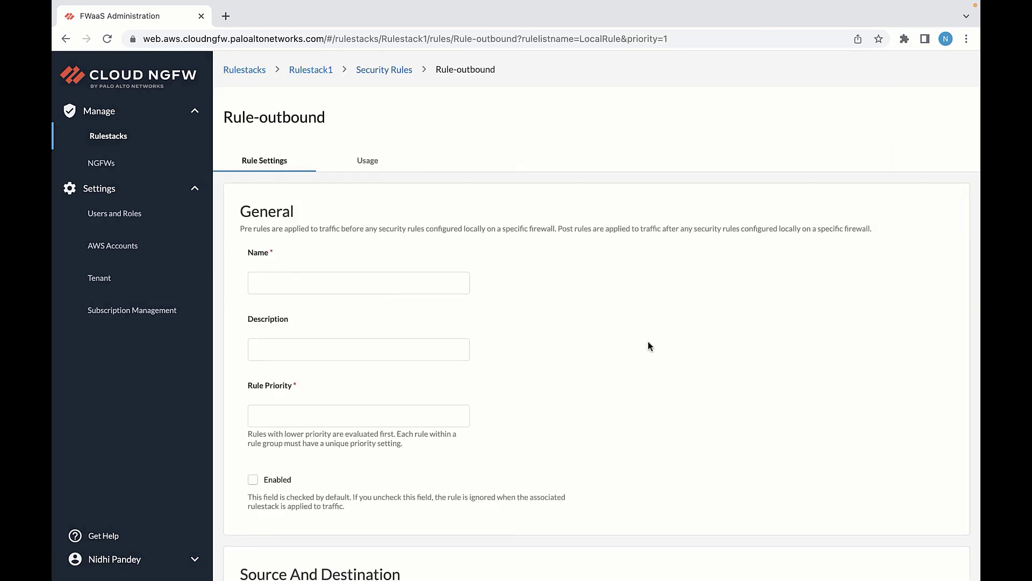
{"action": "scroll", "coordinate": [674, 344], "scroll_direction": "down", "scroll_amount": 6}
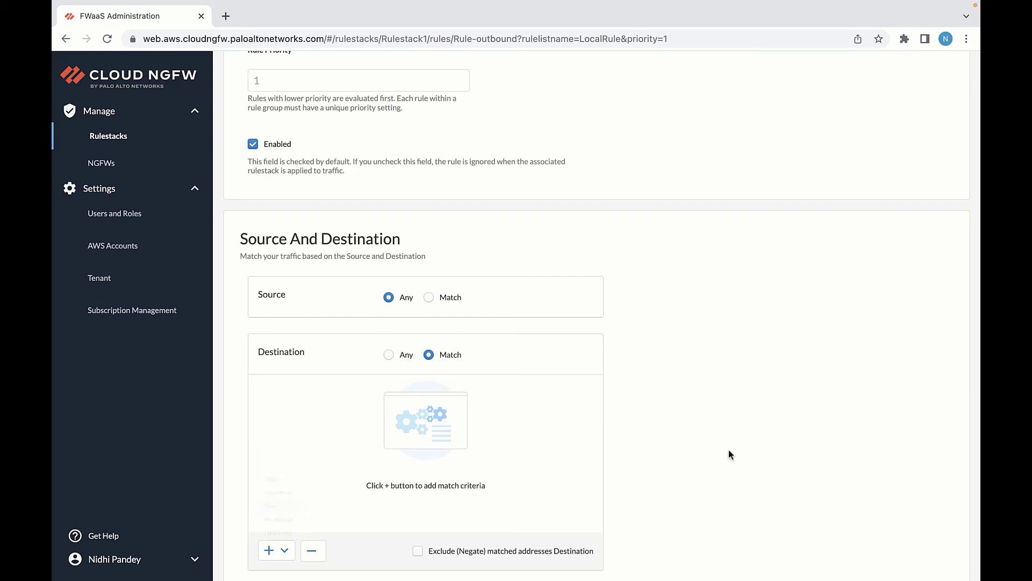
{"action": "left_click", "coordinate": [284, 551]}
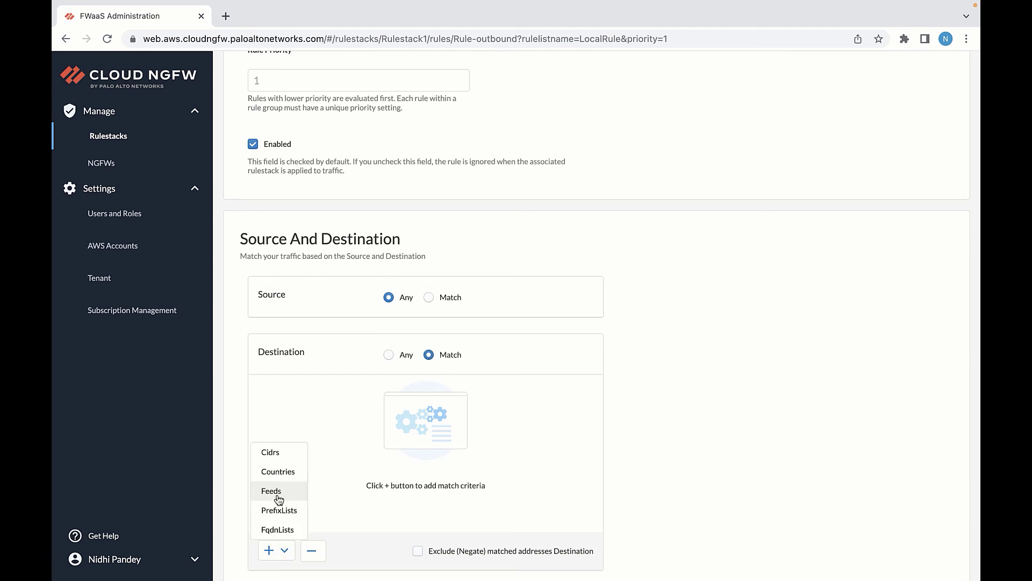
{"action": "left_click", "coordinate": [276, 494]}
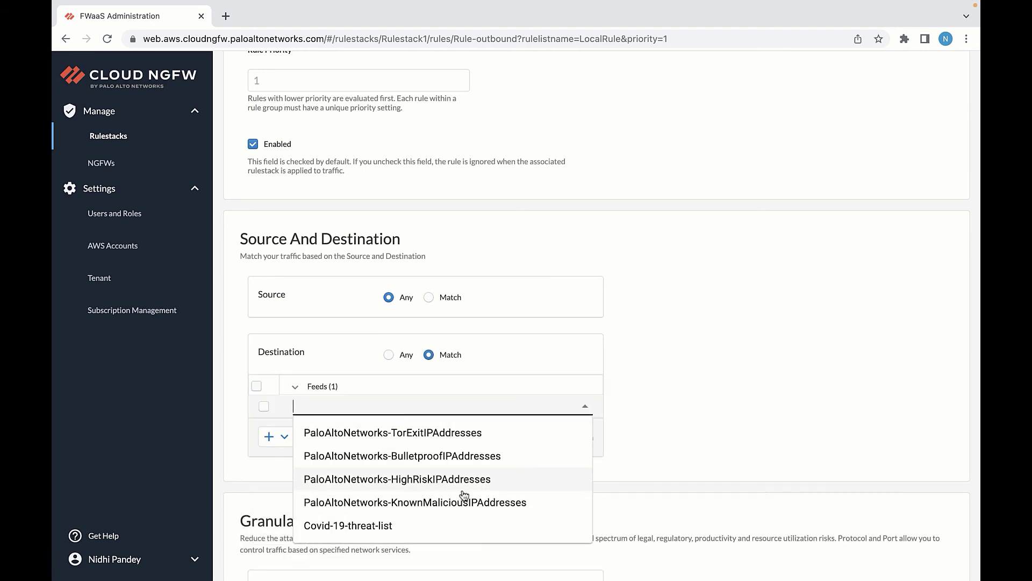
{"action": "left_click", "coordinate": [437, 481]}
{"action": "scroll", "coordinate": [436, 482], "scroll_direction": "down", "scroll_amount": 6}
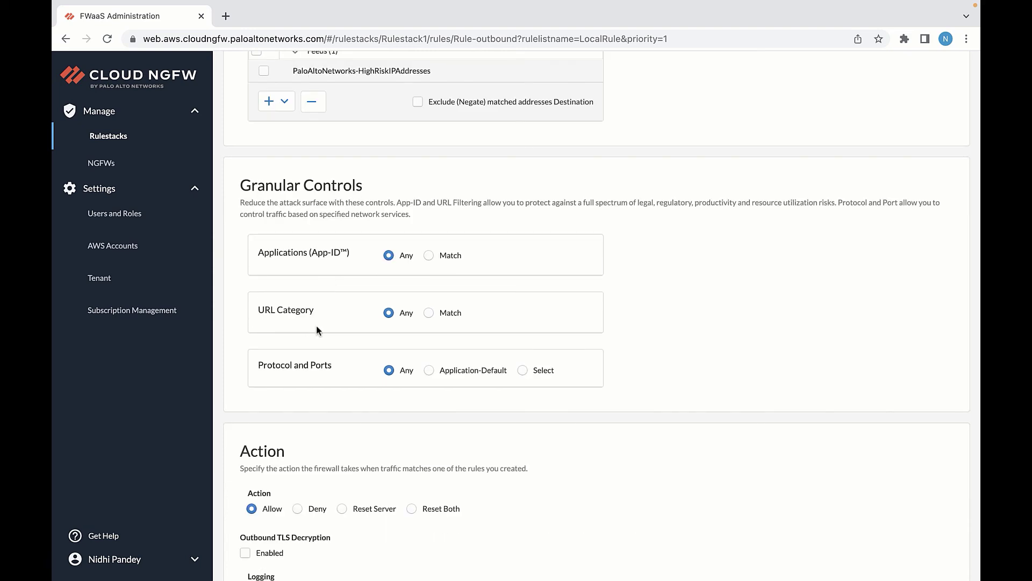
- Set Rule-outbound's URL Category to Match the PaloAltoNetworks-AuthenticationPortalExcludeList feed
{"action": "left_click", "coordinate": [429, 313]}
{"action": "left_click", "coordinate": [284, 508]}
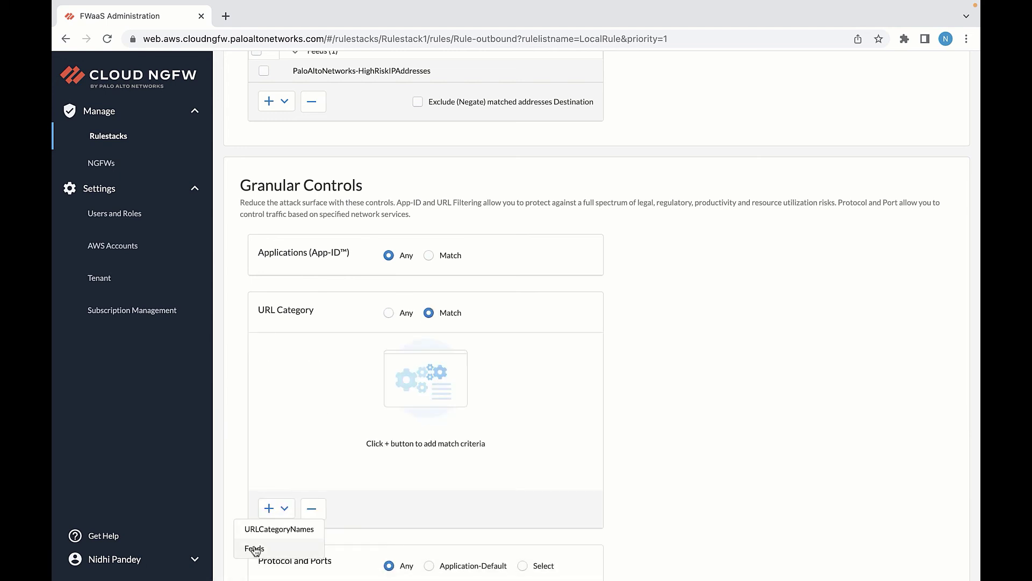
{"action": "left_click", "coordinate": [255, 549]}
{"action": "left_click", "coordinate": [390, 362]}
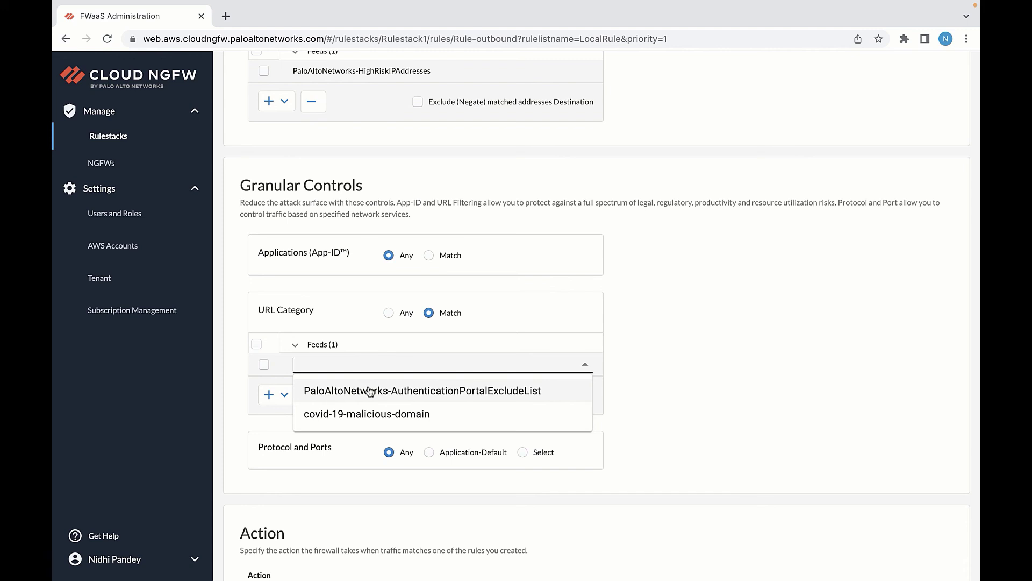
{"action": "left_click", "coordinate": [370, 390]}
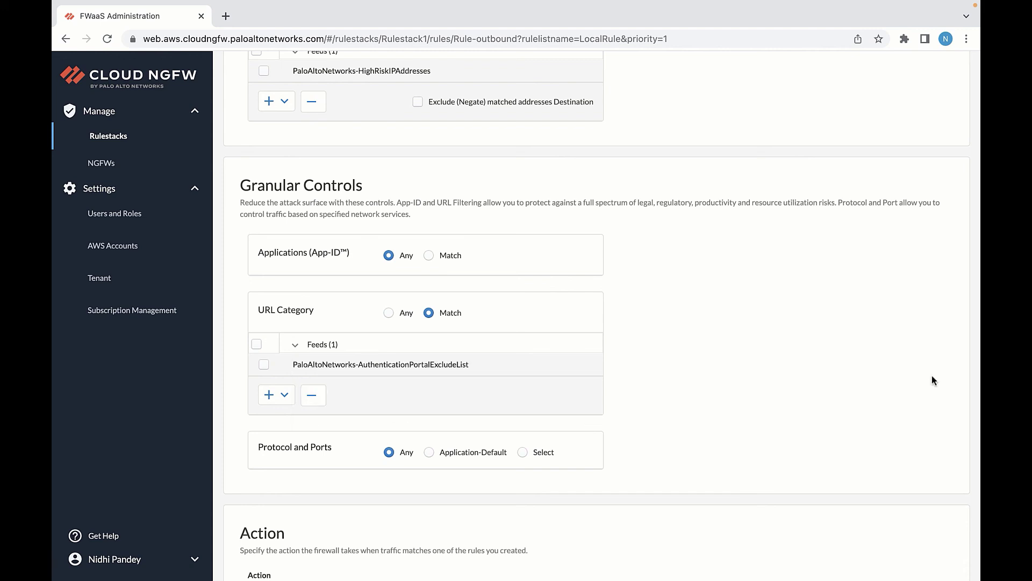
{"action": "scroll", "coordinate": [931, 375], "scroll_direction": "down", "scroll_amount": 1}
{"action": "scroll", "coordinate": [931, 375], "scroll_direction": "down", "scroll_amount": 2}
{"action": "scroll", "coordinate": [931, 375], "scroll_direction": "down", "scroll_amount": 2}
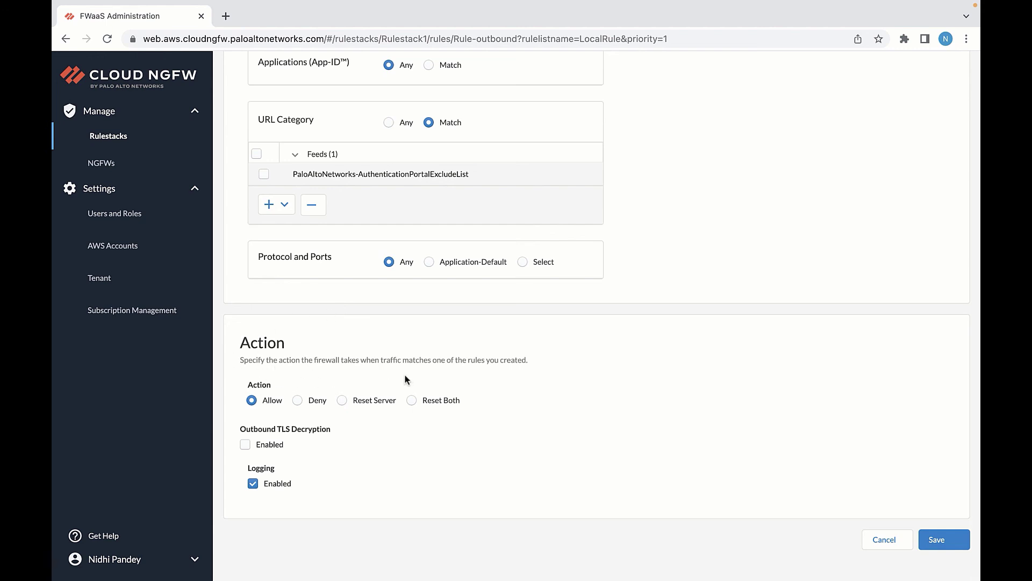
- Change Rule-outbound's action to Deny, save it, and begin deploying Rulestack1's configuration
{"action": "left_click", "coordinate": [296, 400]}
{"action": "scroll", "coordinate": [707, 203], "scroll_direction": "up", "scroll_amount": 1}
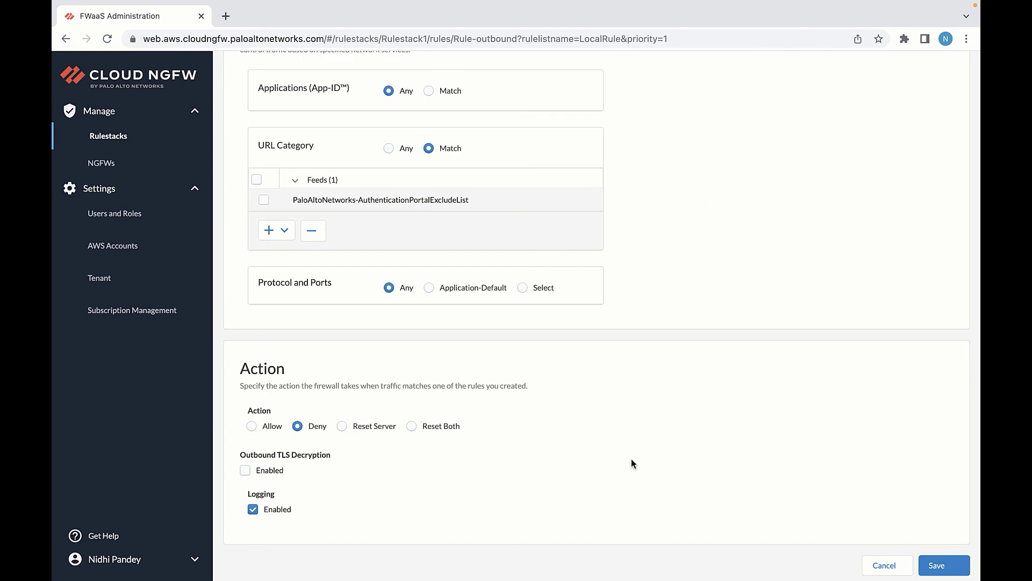
{"action": "left_click", "coordinate": [944, 564]}
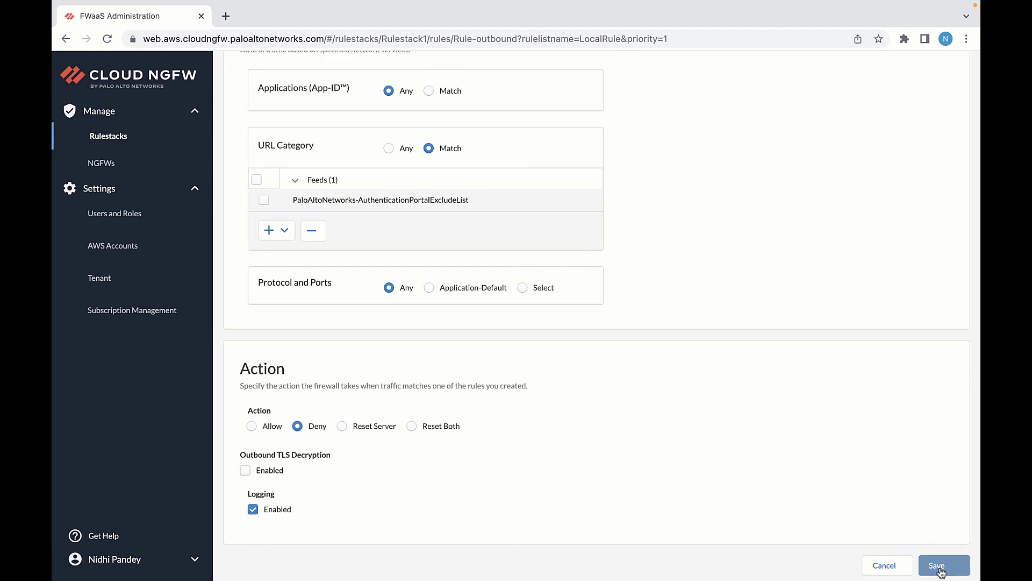
{"action": "left_click", "coordinate": [887, 110]}
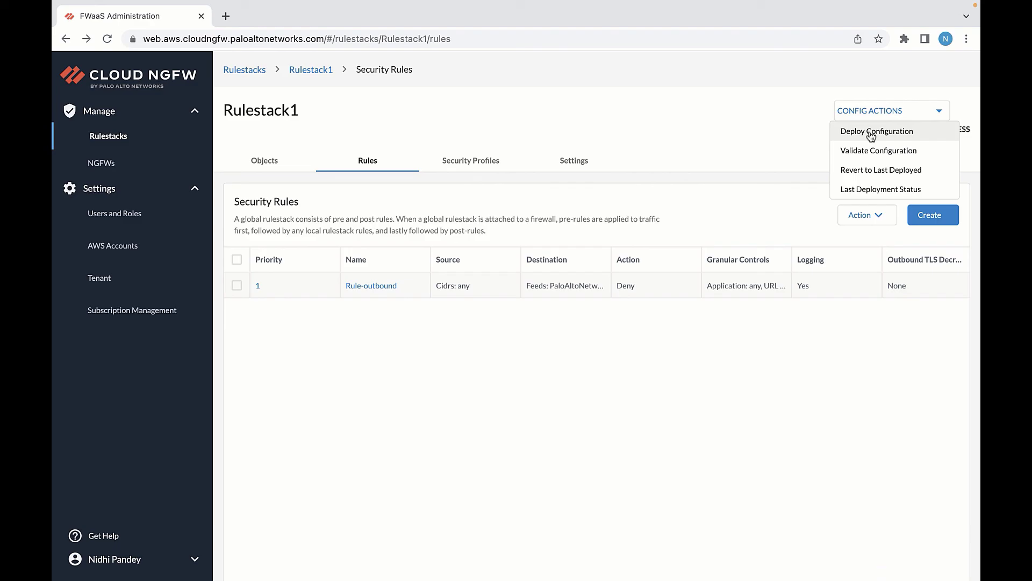